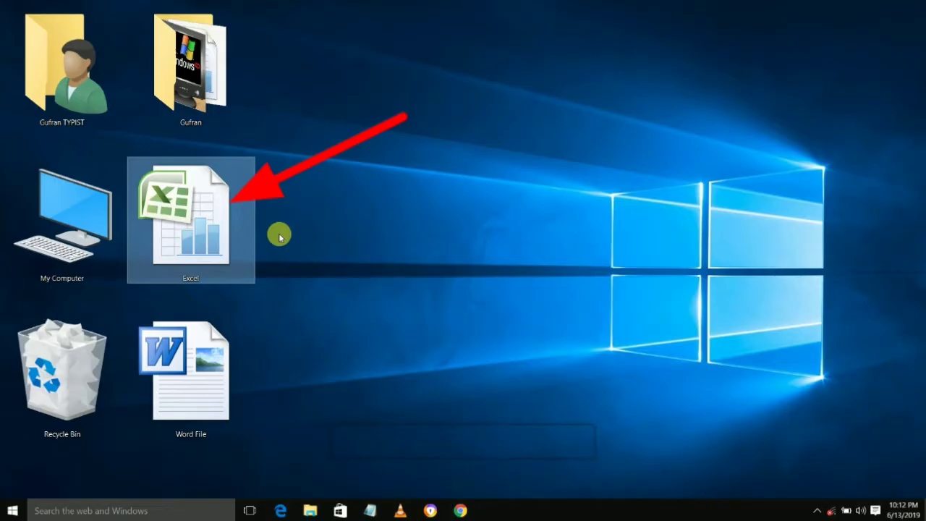
Step: Open the Excel workbook from the desktop and go to cell A1 of the student marks table
{"action": "double_click", "coordinate": [225, 235]}
{"action": "left_click", "coordinate": [228, 249]}
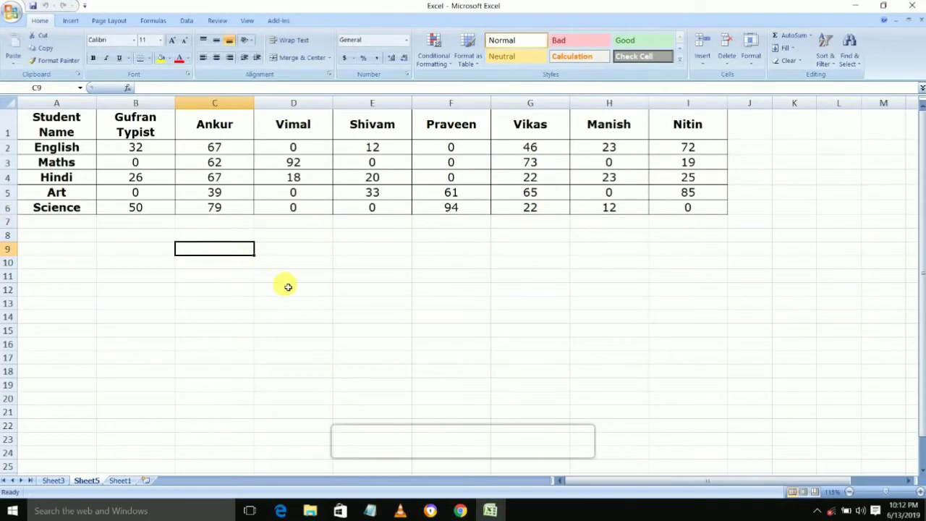
{"action": "scroll", "coordinate": [288, 287], "scroll_direction": "up", "scroll_amount": 2, "text": "ctrl"}
{"action": "key", "text": "ctrl+Home"}
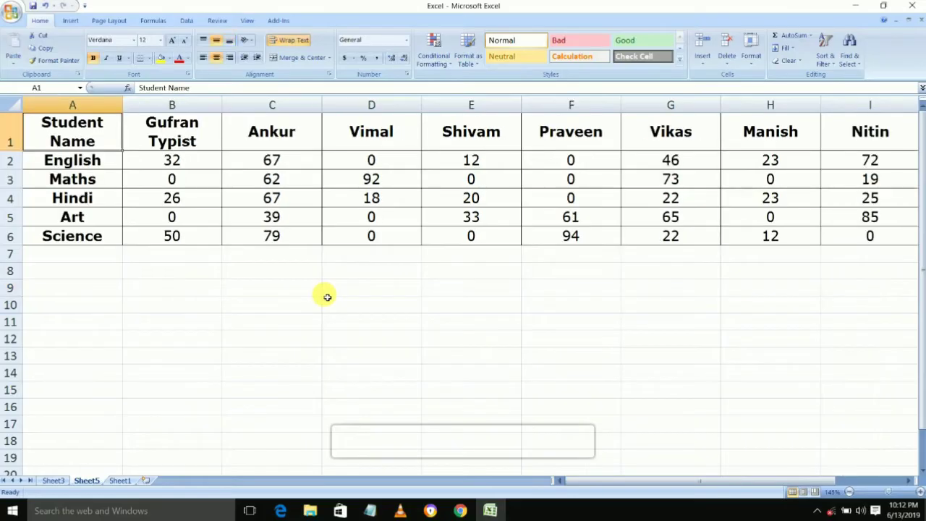
Step: Examine the student marks table column by column to see the order of the student names and their subject marks
{"action": "left_click_drag", "start_coordinate": [192, 145], "coordinate": [686, 232]}
{"action": "left_click", "coordinate": [726, 267]}
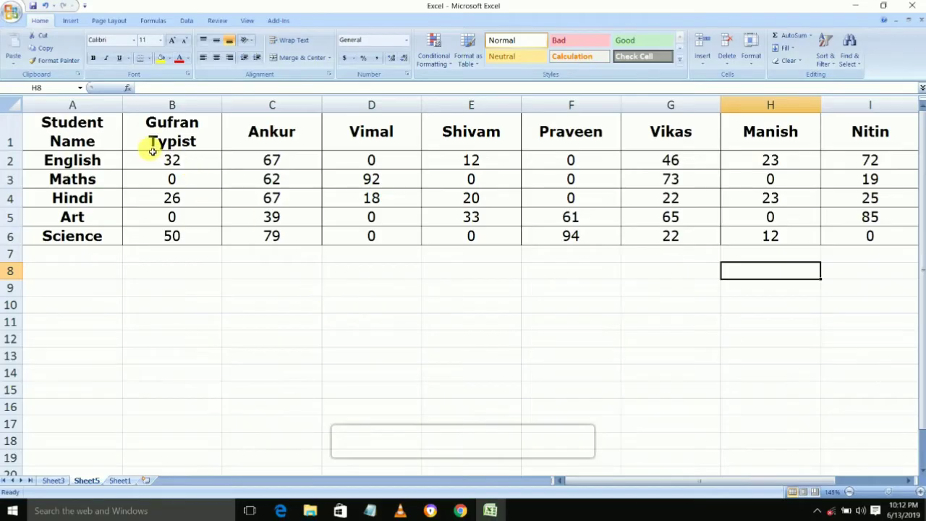
{"action": "left_click_drag", "start_coordinate": [189, 125], "coordinate": [174, 217]}
{"action": "left_click_drag", "start_coordinate": [271, 128], "coordinate": [258, 226]}
{"action": "left_click_drag", "start_coordinate": [360, 145], "coordinate": [372, 215]}
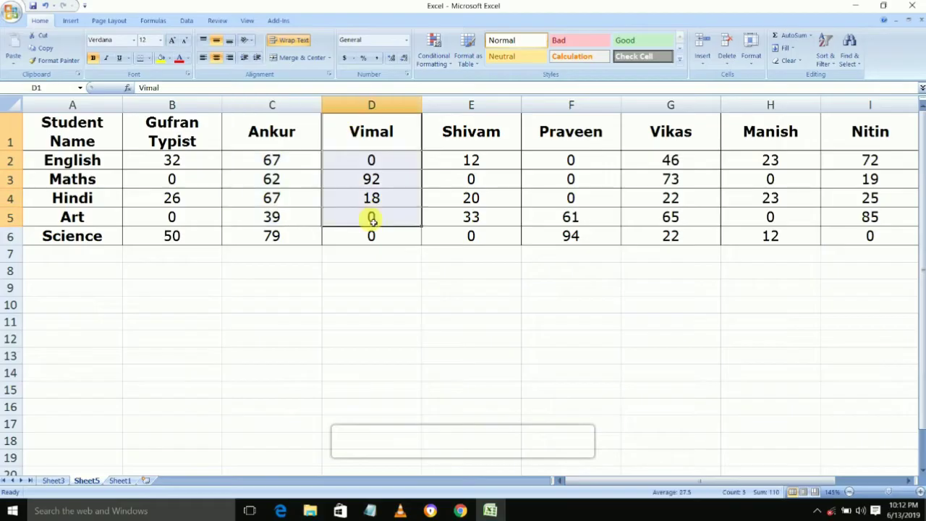
{"action": "left_click", "coordinate": [392, 275]}
{"action": "left_click_drag", "start_coordinate": [468, 128], "coordinate": [478, 239]}
{"action": "left_click_drag", "start_coordinate": [567, 126], "coordinate": [594, 242]}
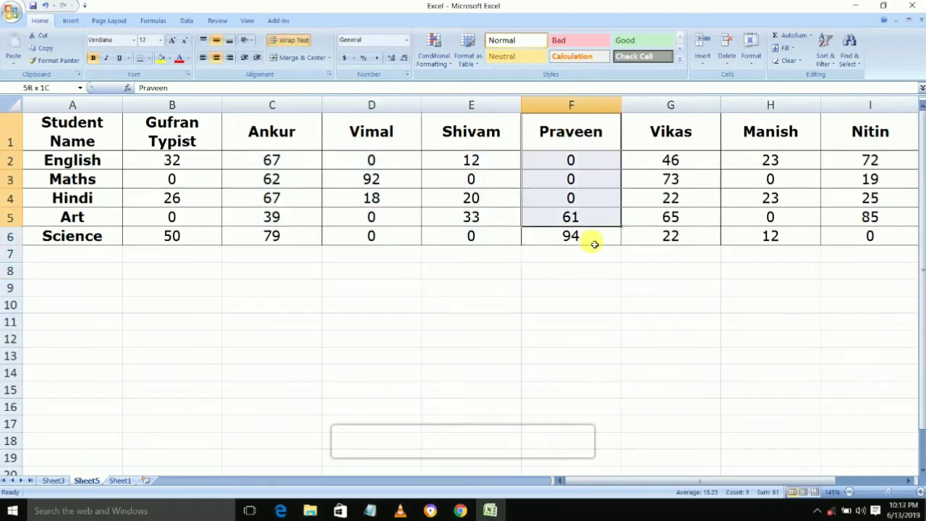
{"action": "left_click", "coordinate": [707, 267]}
{"action": "scroll", "coordinate": [622, 250], "scroll_direction": "down", "scroll_amount": 1}
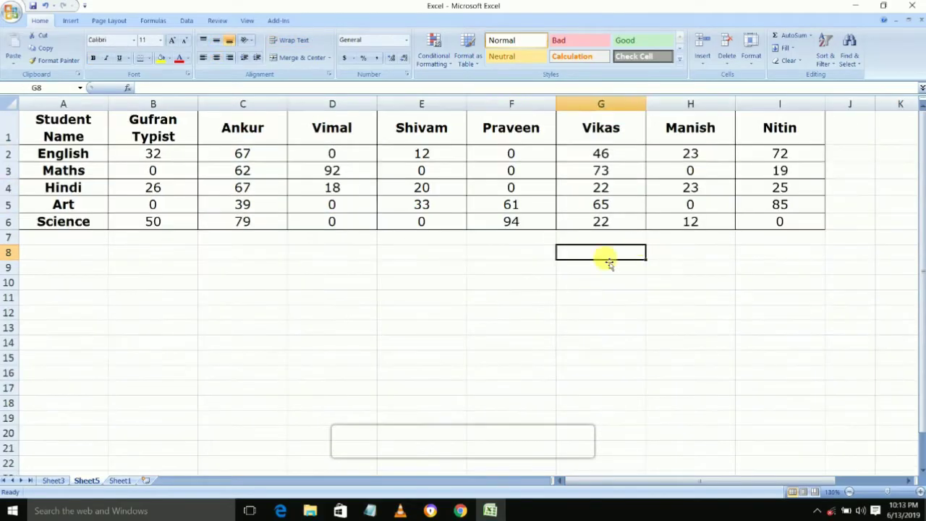
{"action": "left_click", "coordinate": [503, 269]}
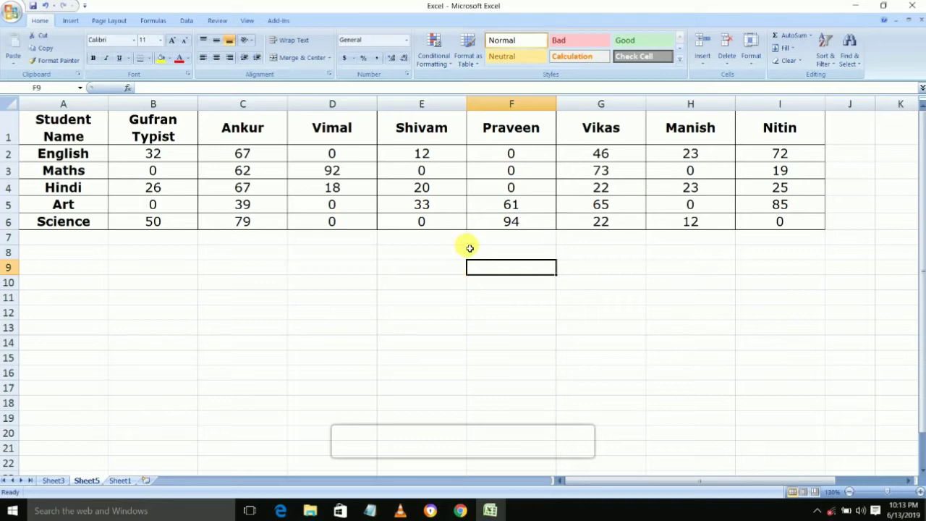
{"action": "left_click", "coordinate": [359, 258]}
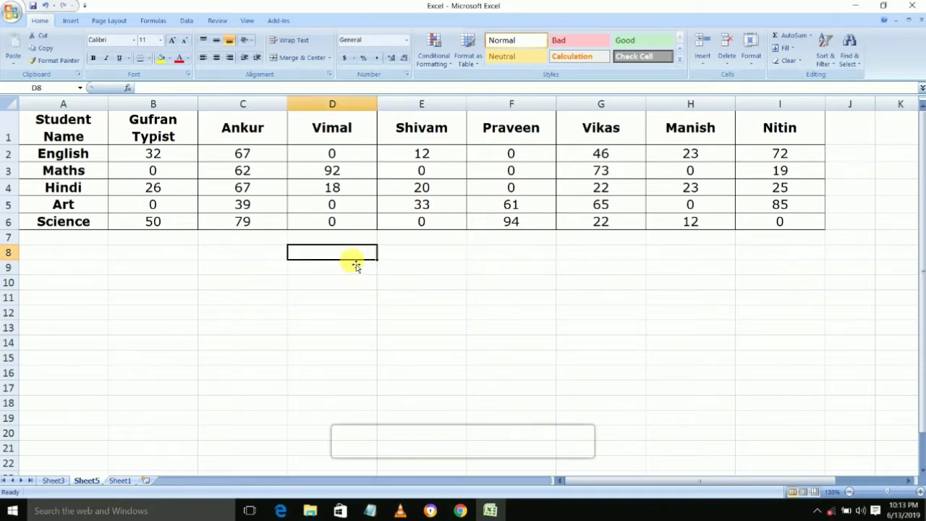
Step: Select B1:I6, start a custom sort and set its orientation to Sort left to right
{"action": "left_click_drag", "start_coordinate": [140, 120], "coordinate": [757, 232]}
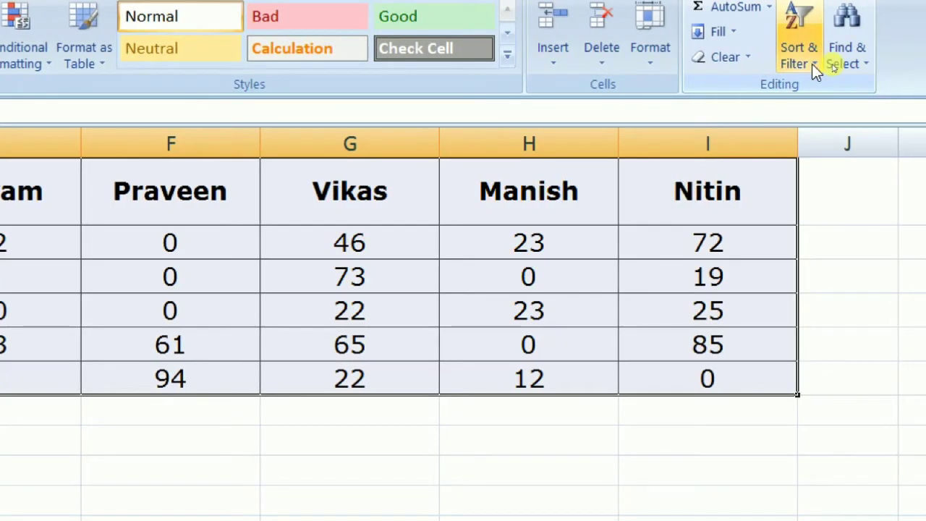
{"action": "left_click", "coordinate": [812, 64]}
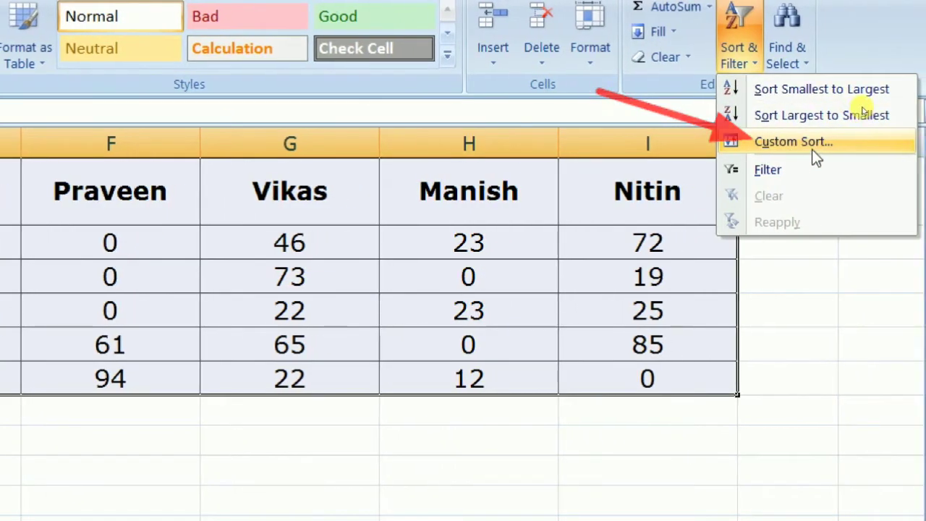
{"action": "left_click", "coordinate": [812, 149]}
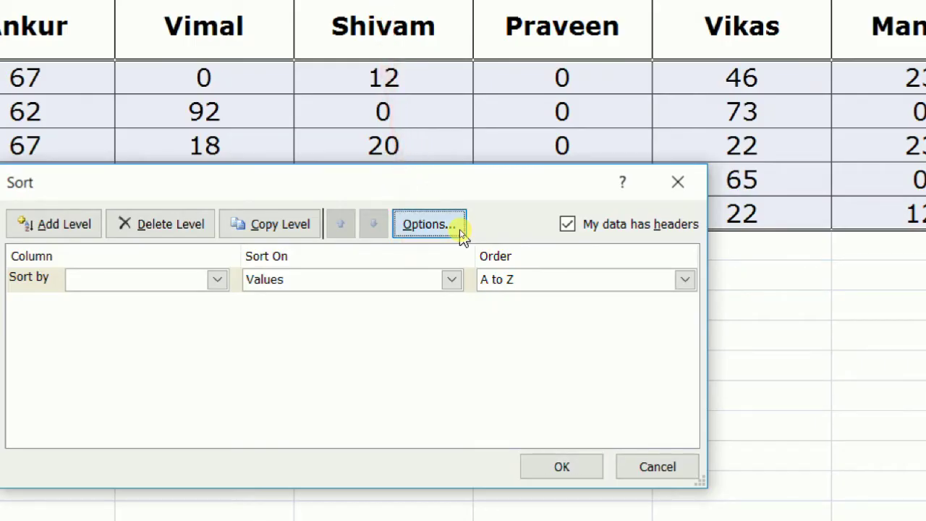
{"action": "left_click", "coordinate": [460, 226]}
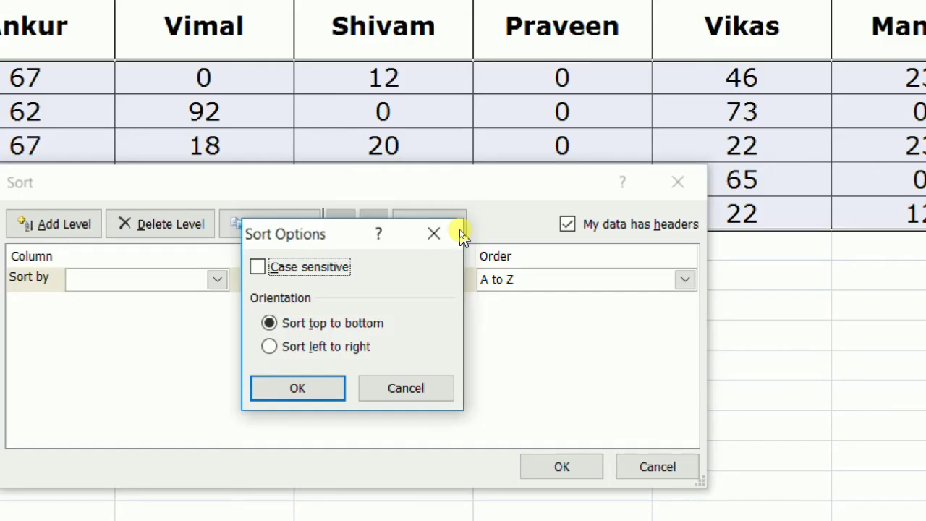
{"action": "left_click", "coordinate": [351, 349]}
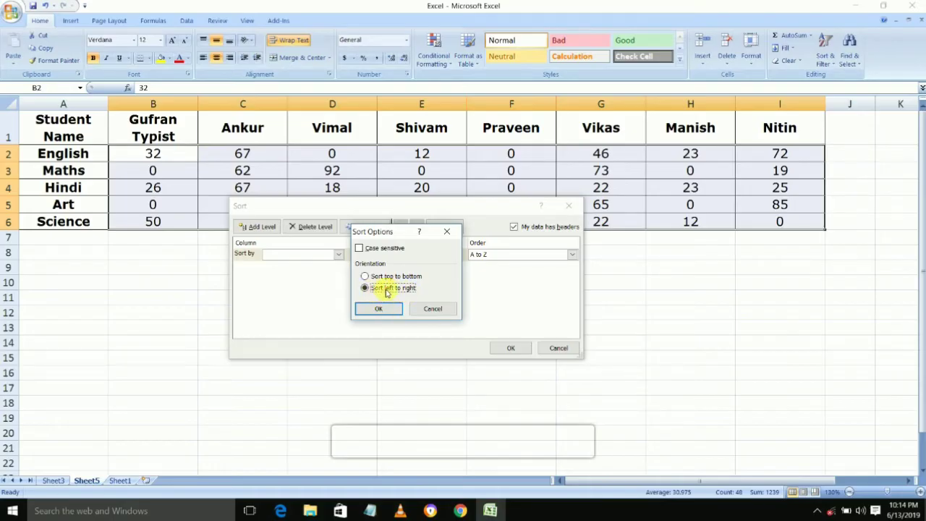
{"action": "left_click", "coordinate": [388, 309]}
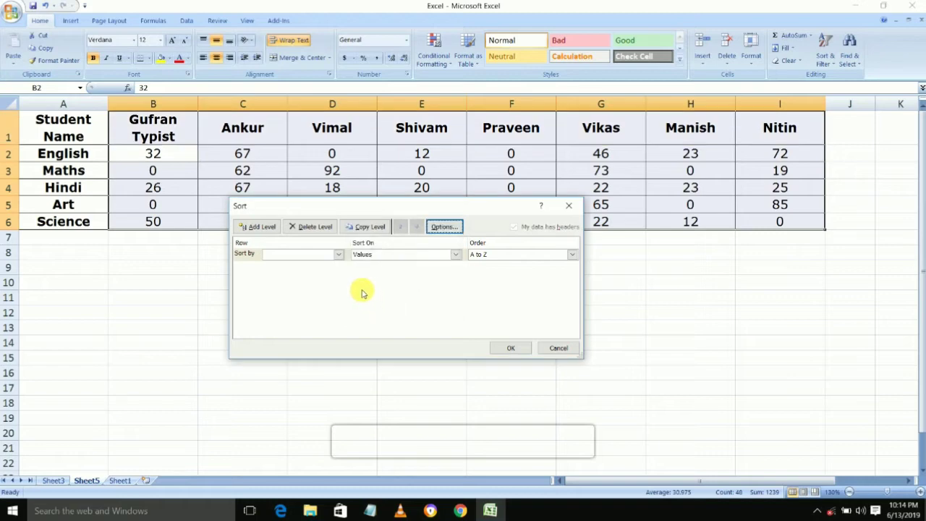
Step: Sort the selected columns by Row 1 on Values in A to Z order
{"action": "left_click", "coordinate": [339, 256]}
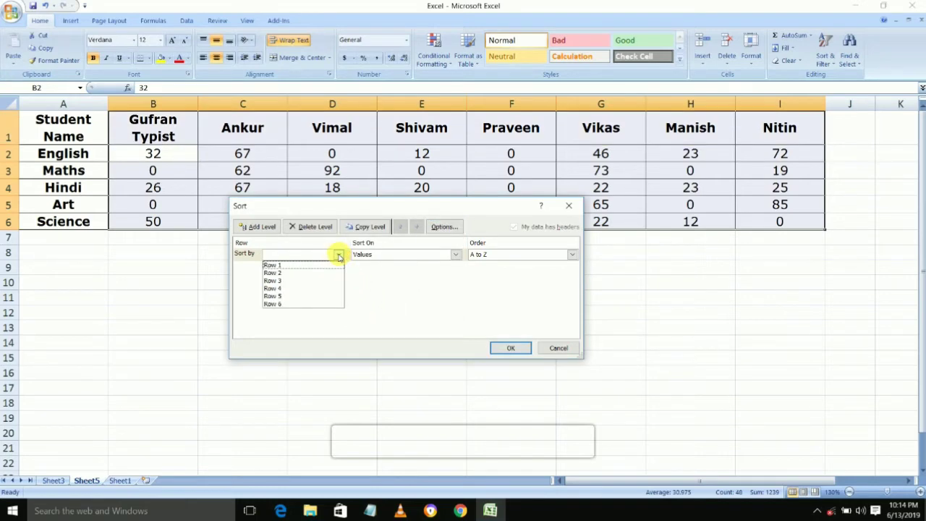
{"action": "left_click", "coordinate": [287, 268]}
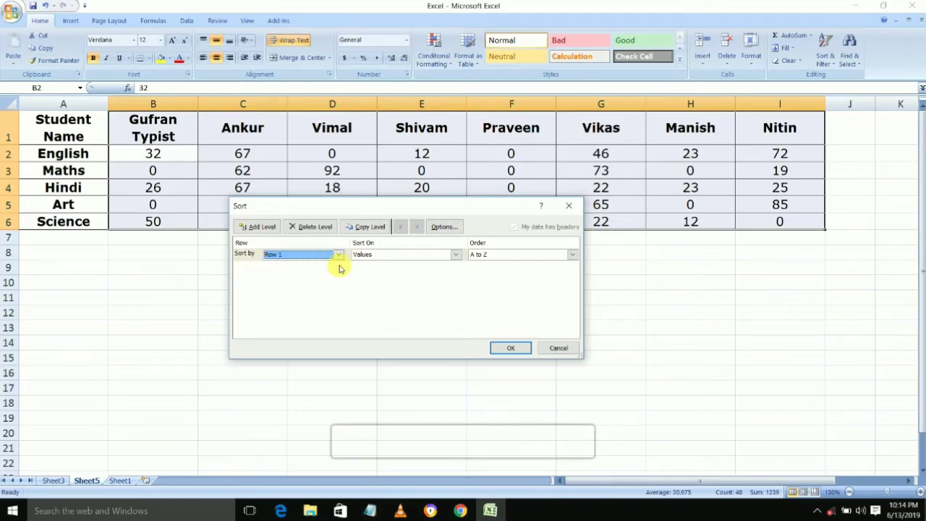
{"action": "left_click", "coordinate": [495, 258]}
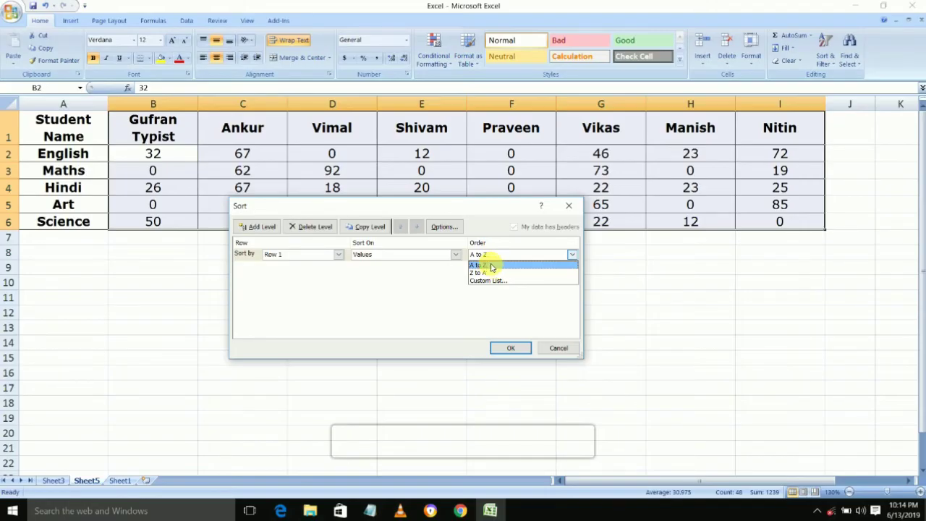
{"action": "left_click", "coordinate": [491, 267]}
{"action": "left_click", "coordinate": [510, 348]}
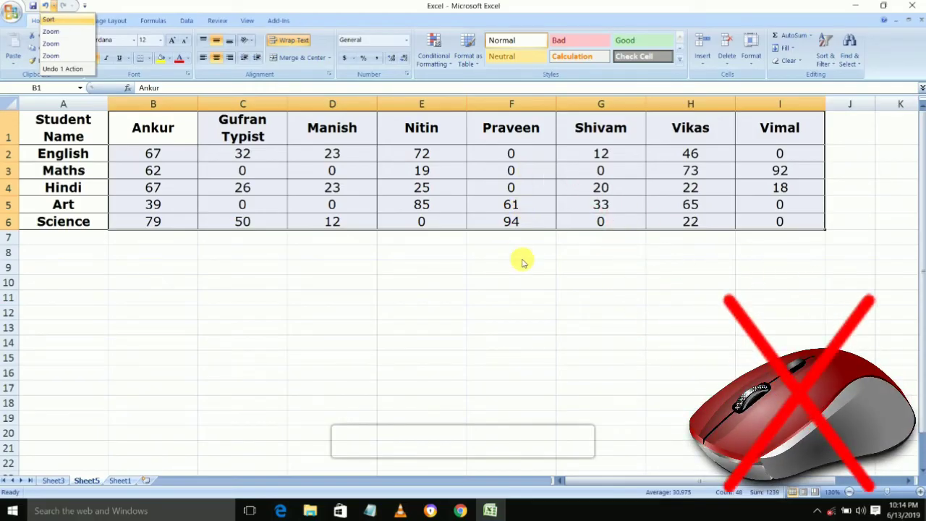
{"action": "key", "text": "Escape"}
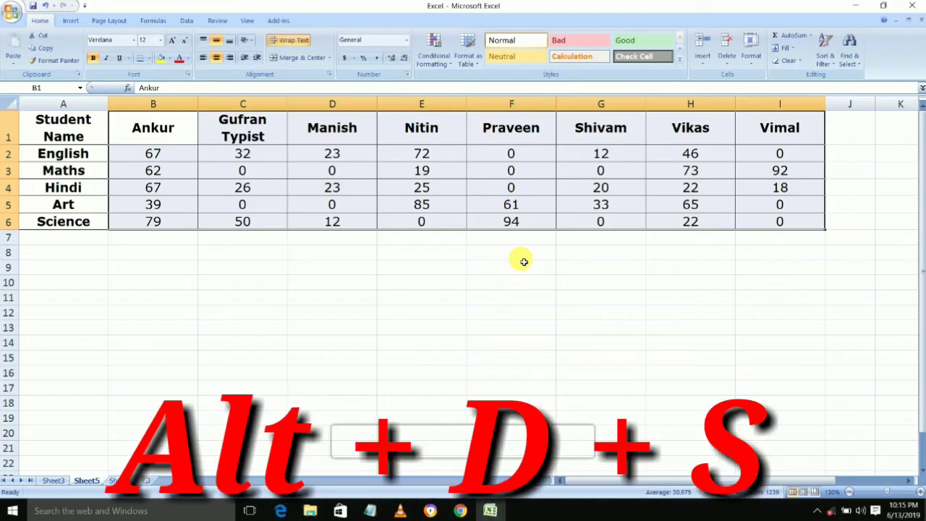
Step: Reopen the Sort dialog for the selected marks, step through its options and reapply the Row 1 A to Z sort
{"action": "key", "text": "alt"}
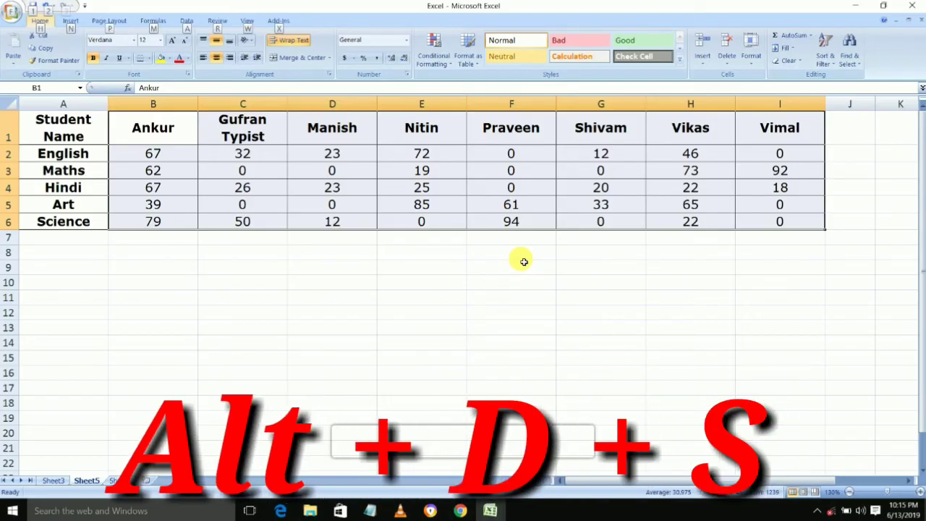
{"action": "key", "text": "d"}
{"action": "key", "text": "s"}
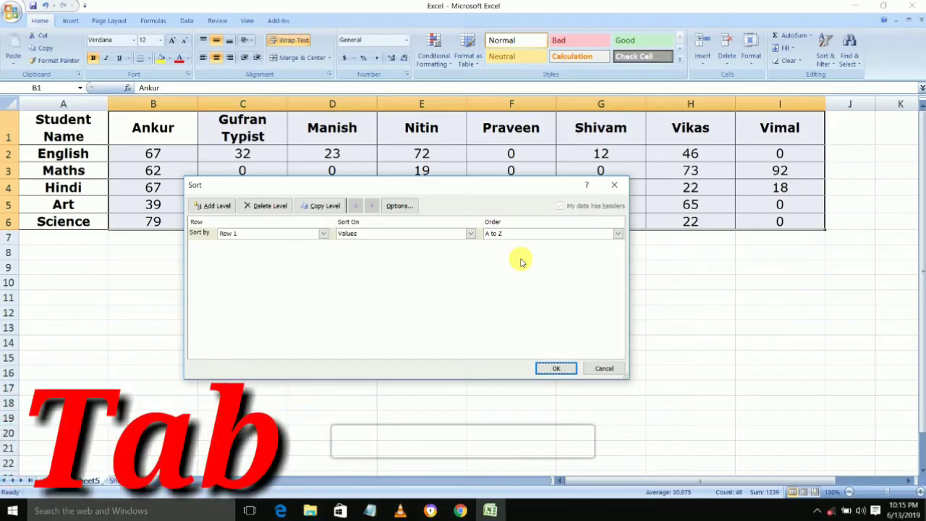
{"action": "key", "text": "Tab"}
{"action": "key", "text": "Tab"}
{"action": "key", "text": "Tab"}
{"action": "key", "text": "Tab"}
{"action": "key", "text": "Tab"}
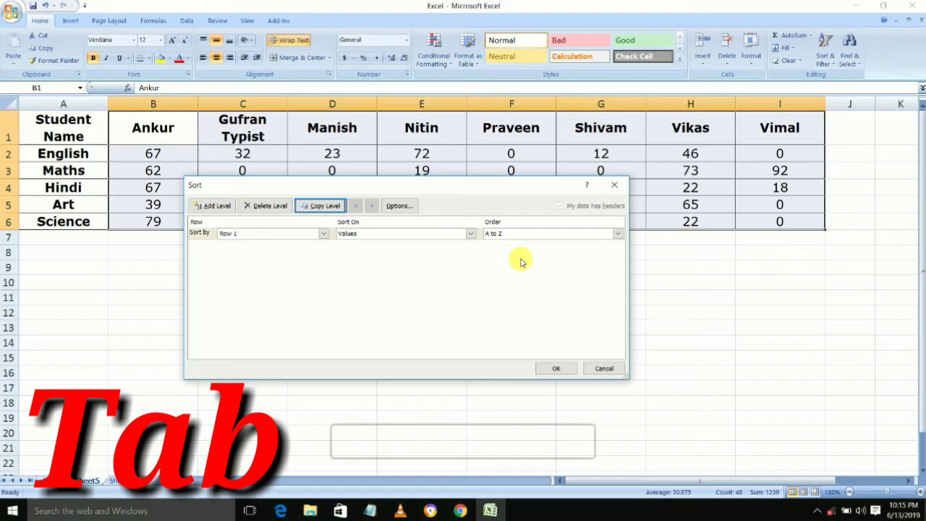
{"action": "key", "text": "Tab"}
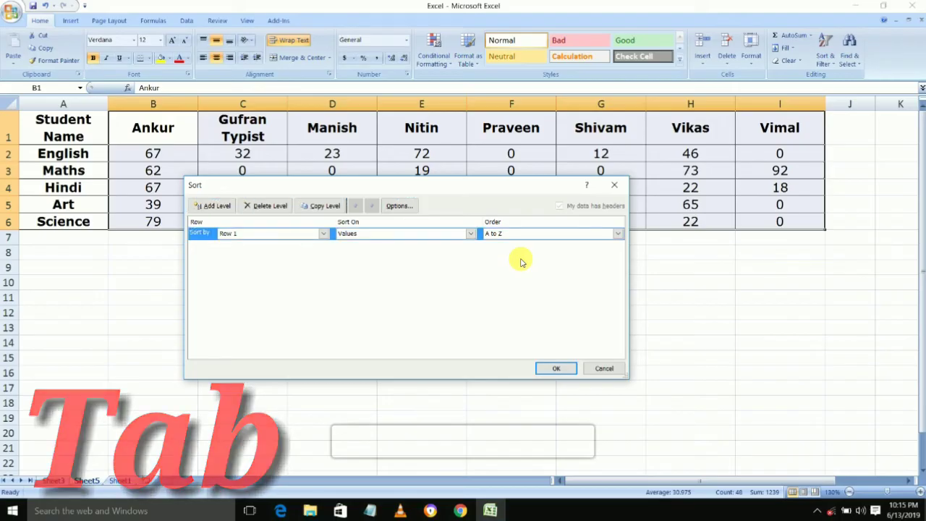
{"action": "key", "text": "Return"}
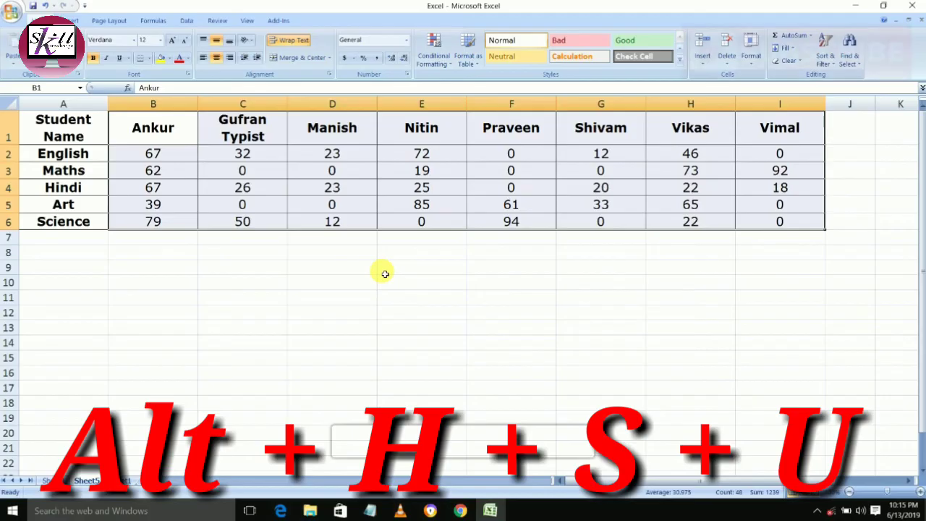
Step: Run the custom sort on the student columns once more with its existing settings, and deselect the table
{"action": "key", "text": "alt"}
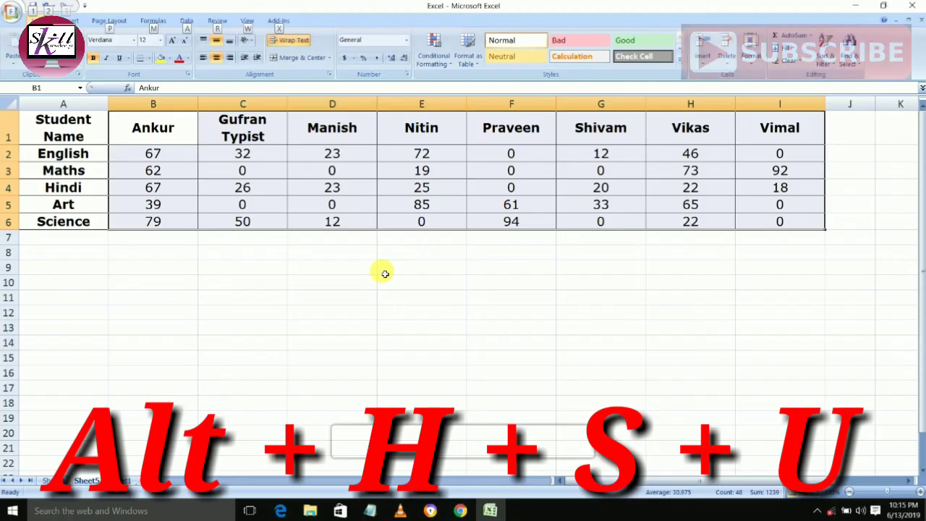
{"action": "key", "text": "h"}
{"action": "key", "text": "s"}
{"action": "key", "text": "u"}
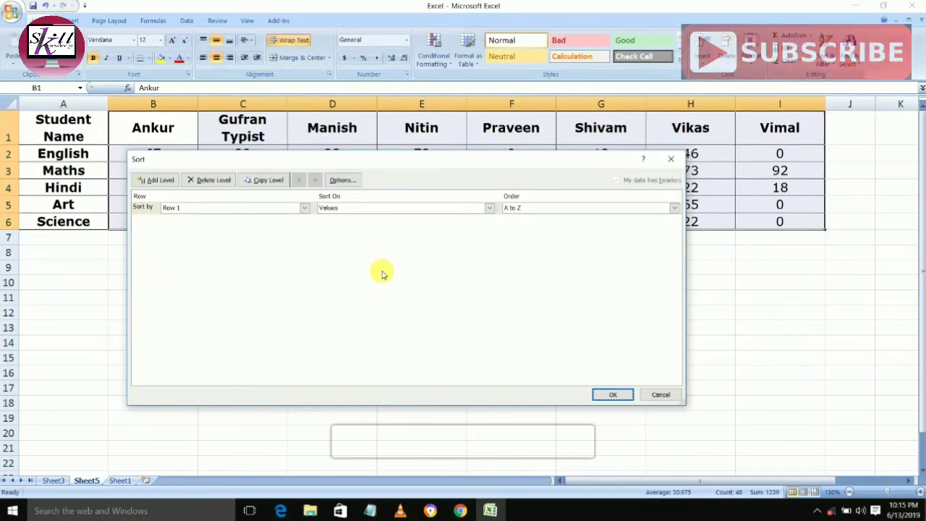
{"action": "key", "text": "Return"}
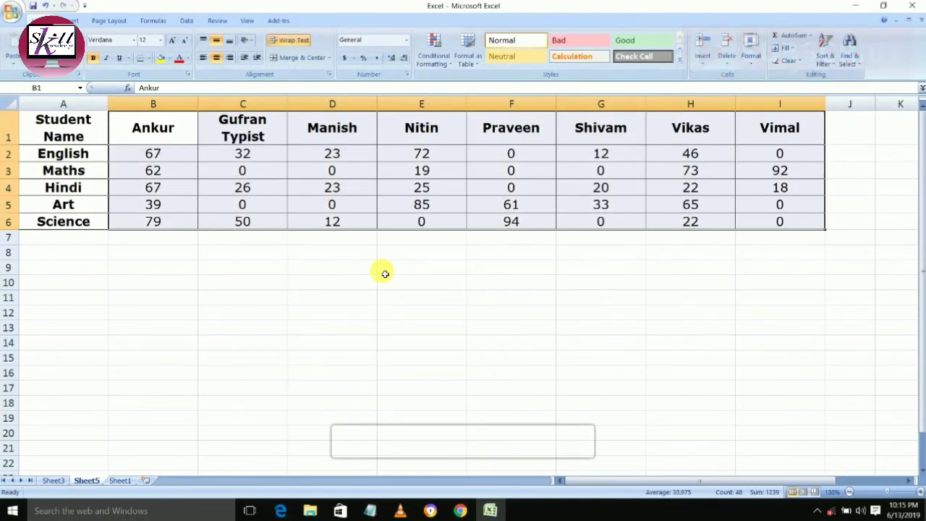
{"action": "left_click", "coordinate": [385, 269]}
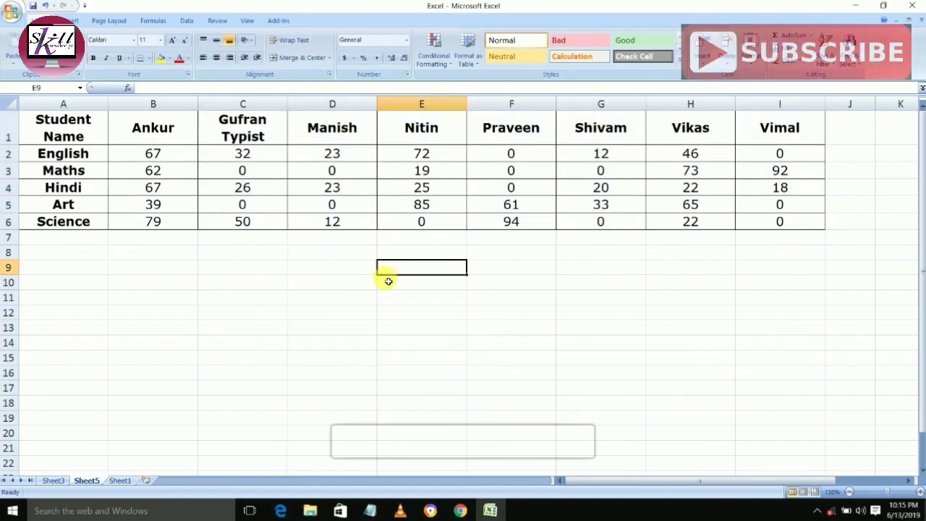
Step: Close the Excel workbook and return to the desktop
{"action": "left_click", "coordinate": [912, 5]}
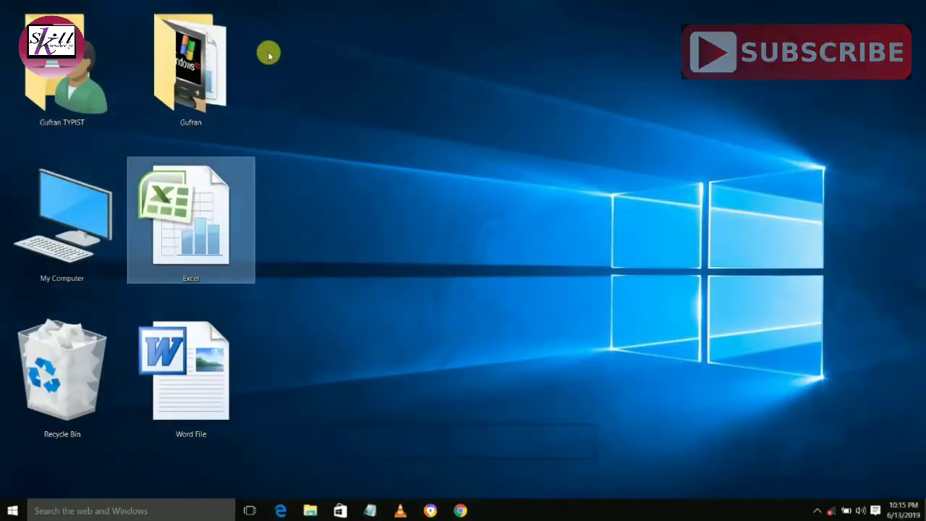
{"action": "right_click", "coordinate": [269, 53]}
{"action": "left_click", "coordinate": [296, 89]}
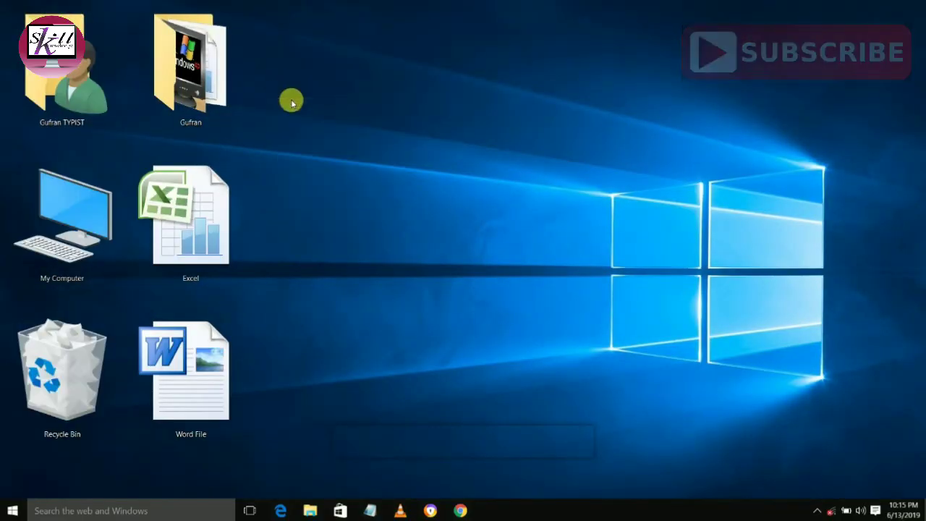